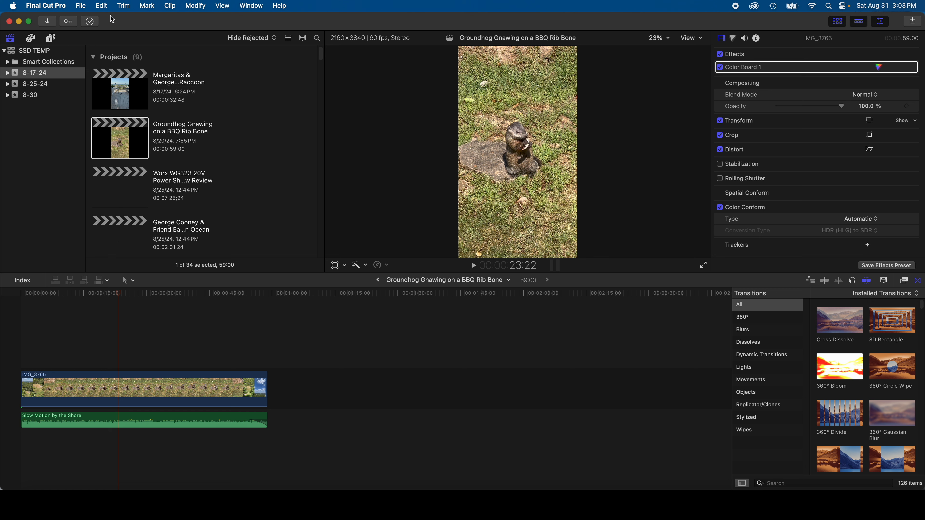
Step: Create a new project named "IrixGuy Magically Appear Tutorial" in the 8-17-24 event
left_click(80, 6)
mouse_move(218, 20)
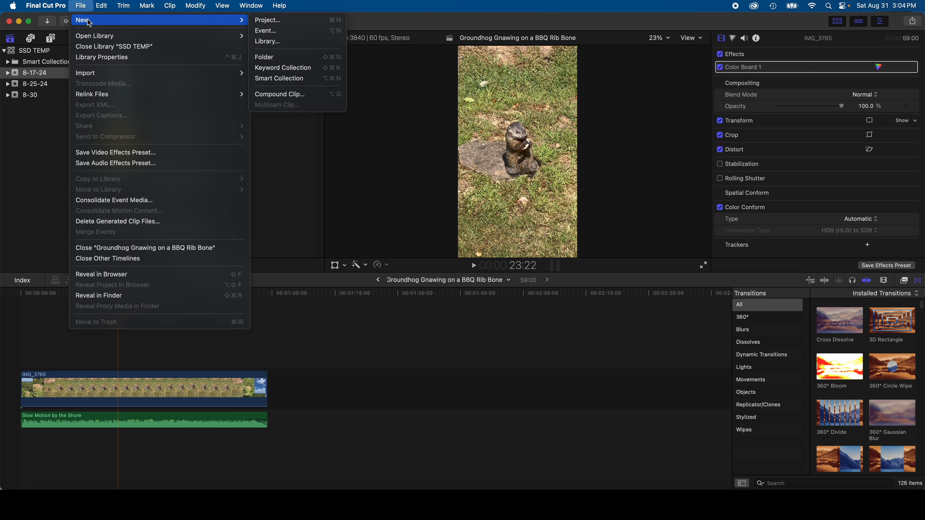
left_click(313, 20)
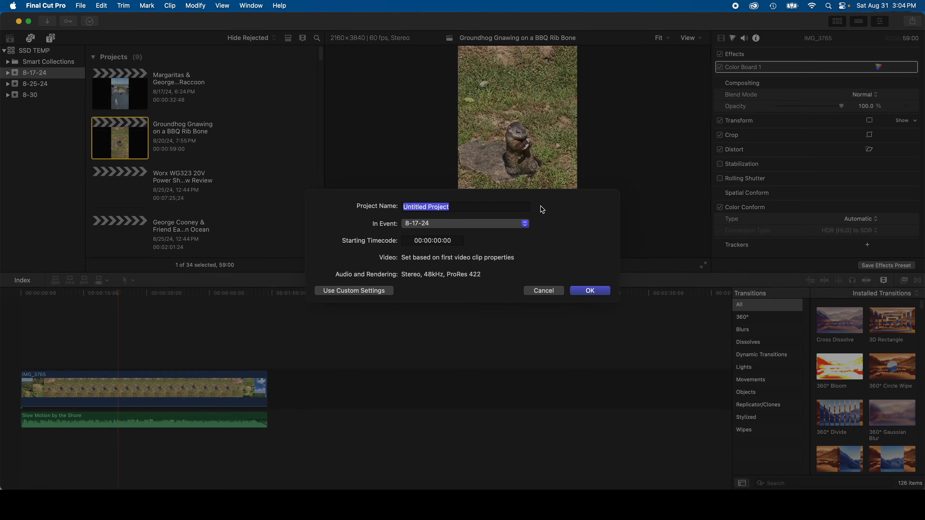
type("IrixGuy Magically Appear Tutorial")
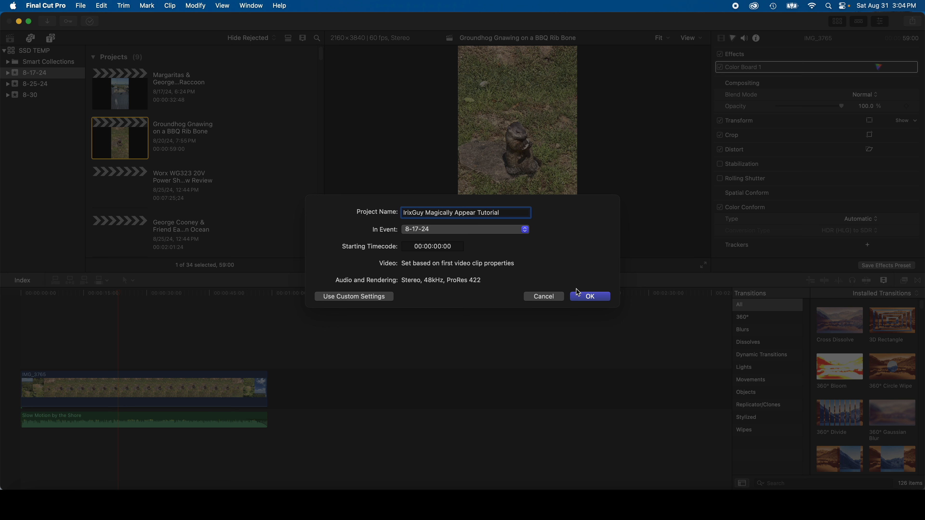
left_click(603, 297)
Step: Add the C1227 clip from the Aug 18, 2024 group to the start of the empty timeline
left_click_drag(320, 54, 318, 143)
left_click(142, 170)
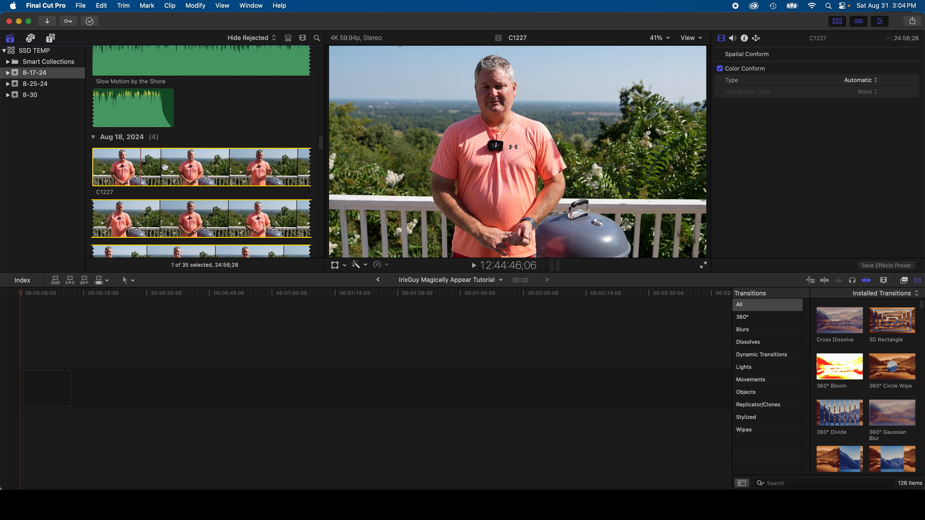
left_click_drag(165, 167, 138, 397)
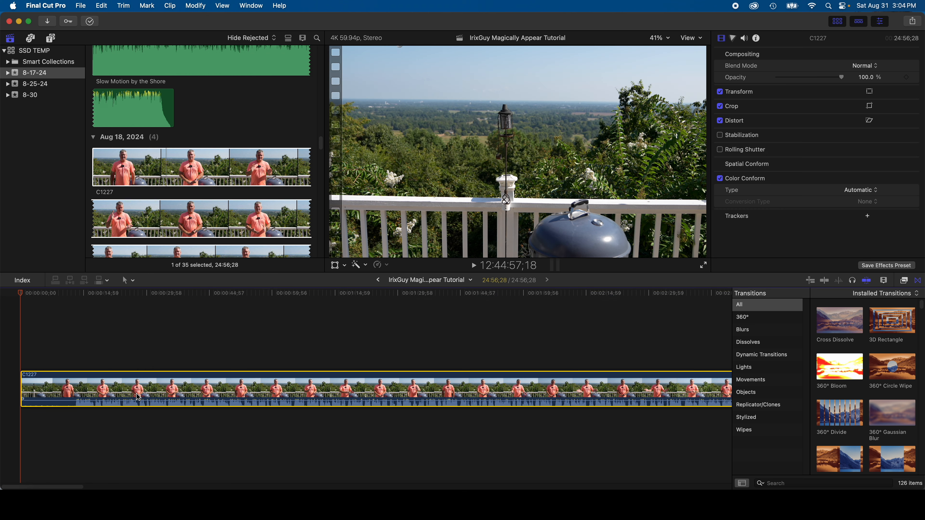
left_click(46, 335)
Step: Split the C1227 clip at 1;29 and delete the short piece before the cut
left_click(33, 295)
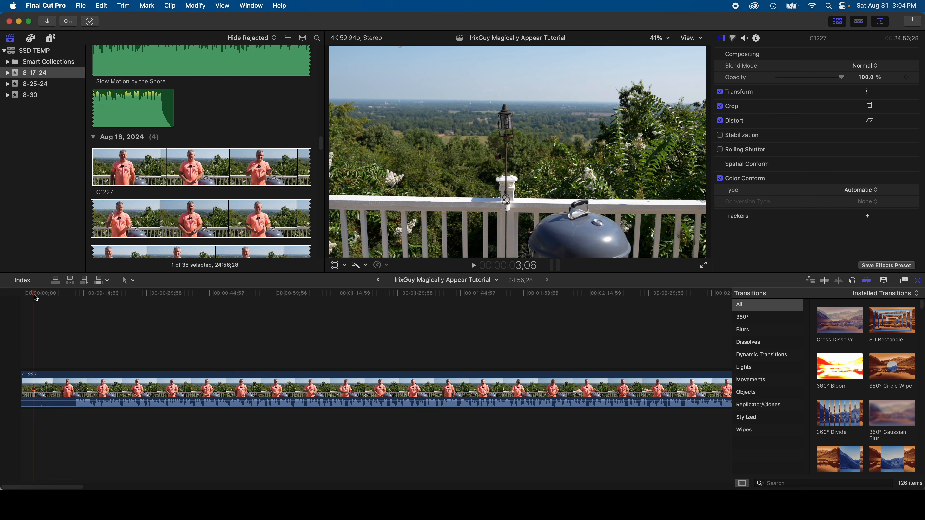
mouse_move(34, 294)
left_mouse_down()
mouse_move(53, 300)
mouse_move(26, 302)
mouse_move(78, 307)
mouse_move(30, 308)
left_mouse_up()
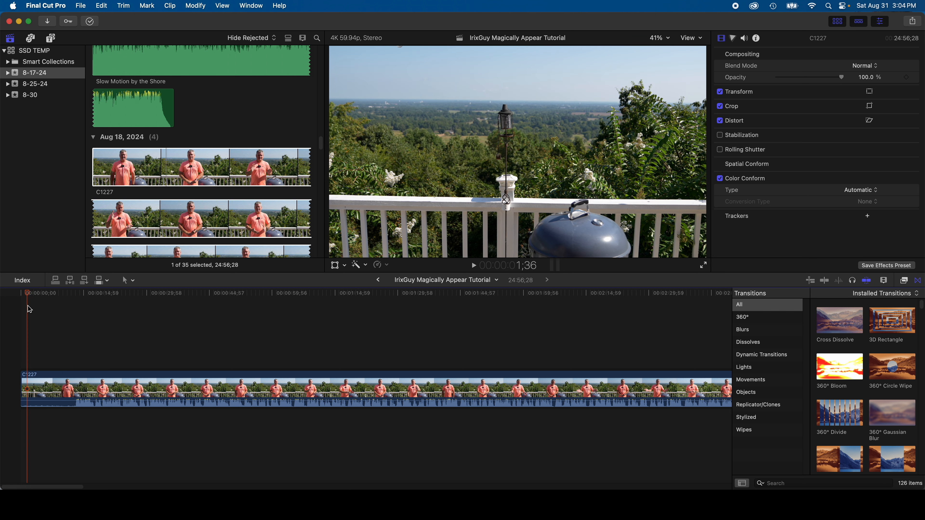
left_click(28, 384)
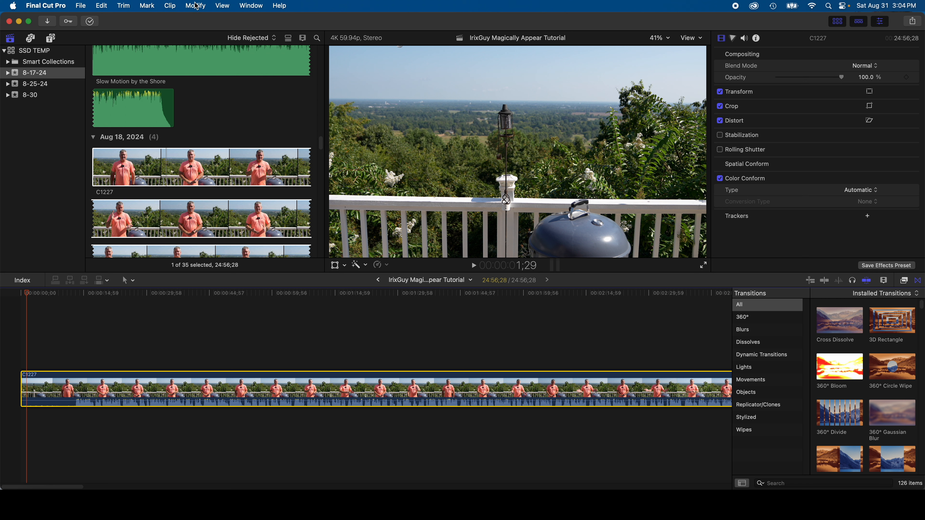
left_click(131, 7)
left_click(126, 20)
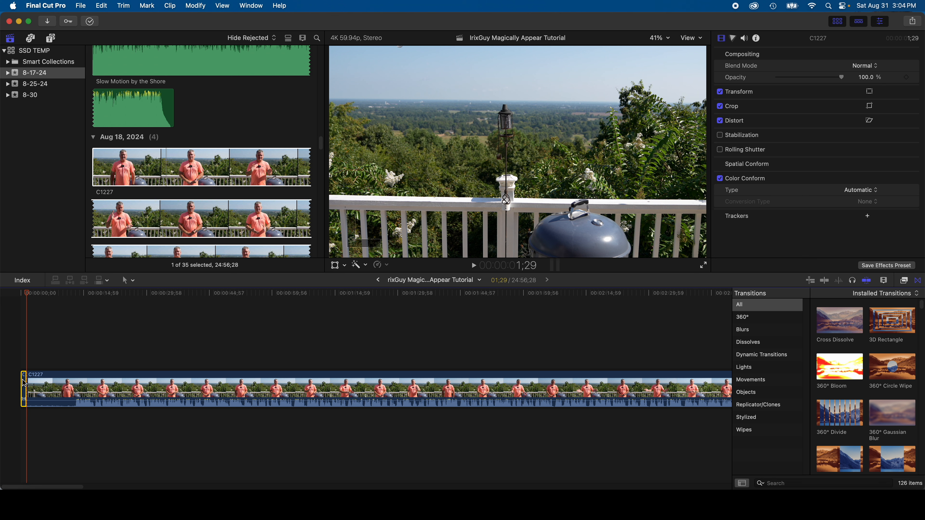
key("Delete")
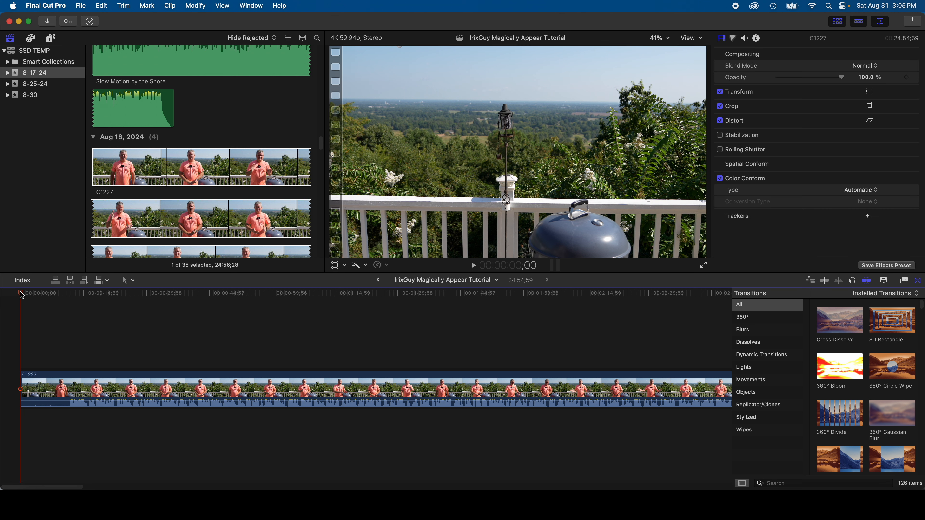
Step: Split the C1227 clip at 3;06, while the deck is still empty
left_click(28, 297)
key("space")
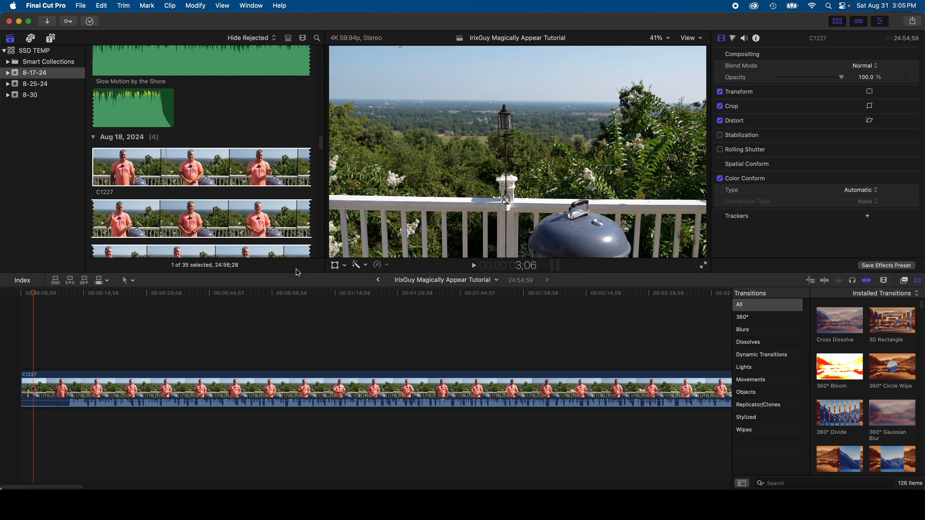
left_click(34, 391)
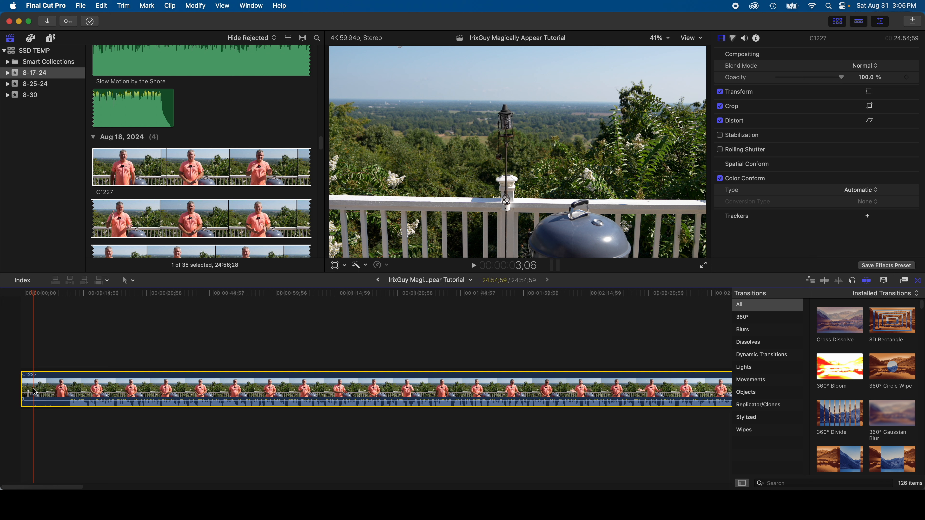
left_click(134, 4)
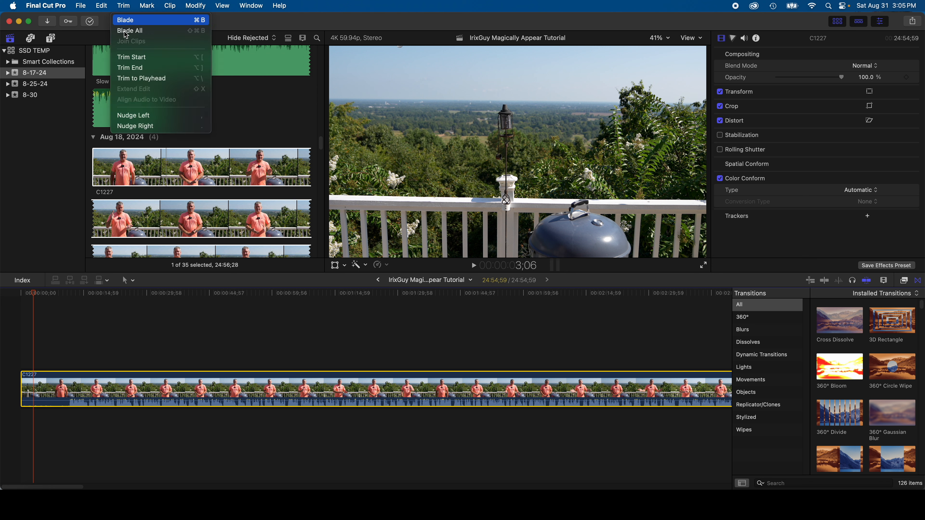
left_click(128, 18)
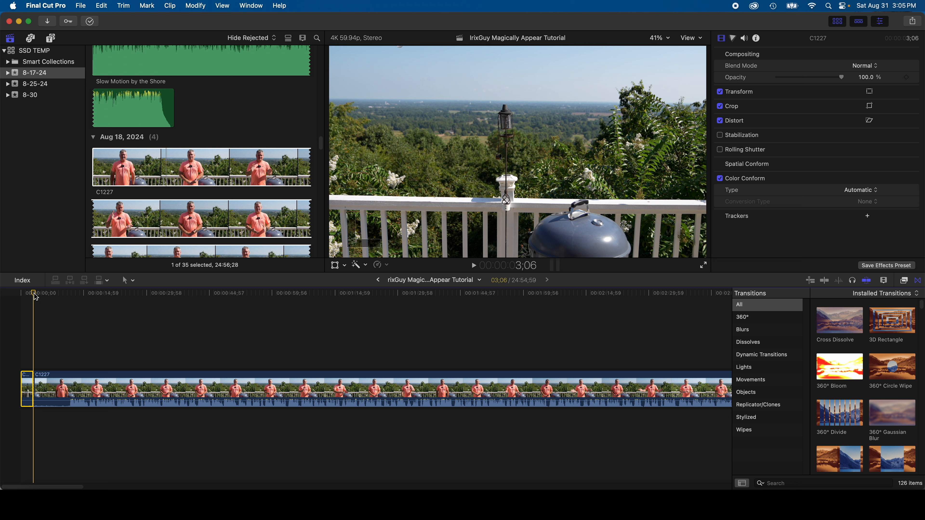
Step: Split the second clip at 11;36, where the man stands in place, and delete the section between the two cuts
left_click_drag(34, 297, 71, 304)
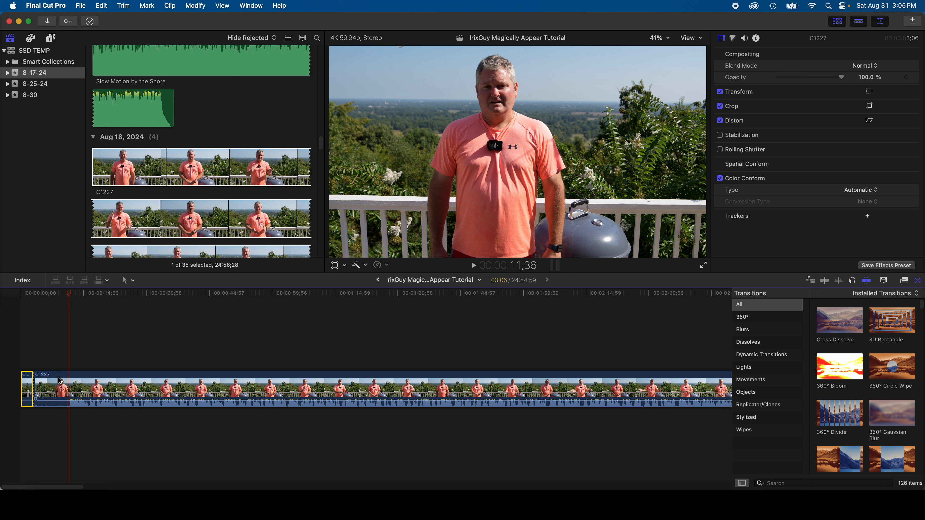
left_click(69, 385)
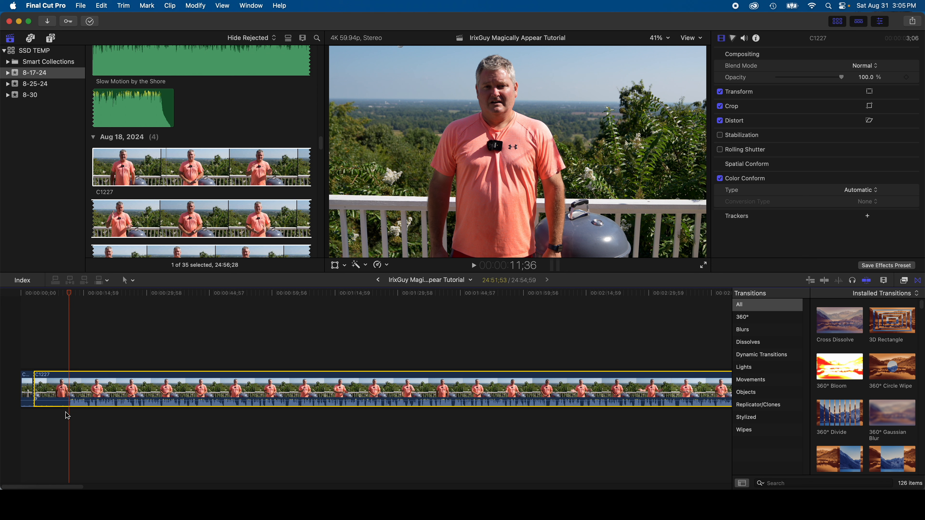
left_click(124, 6)
left_click(130, 23)
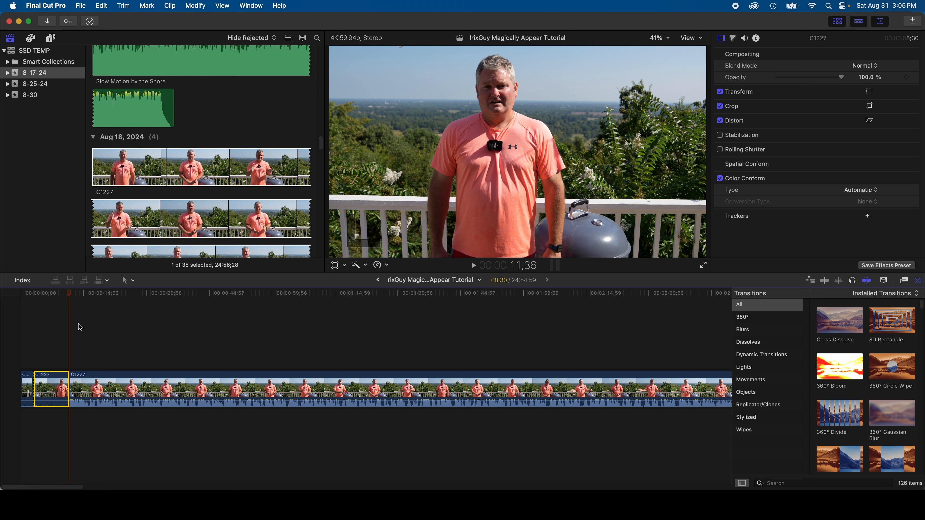
key("Delete")
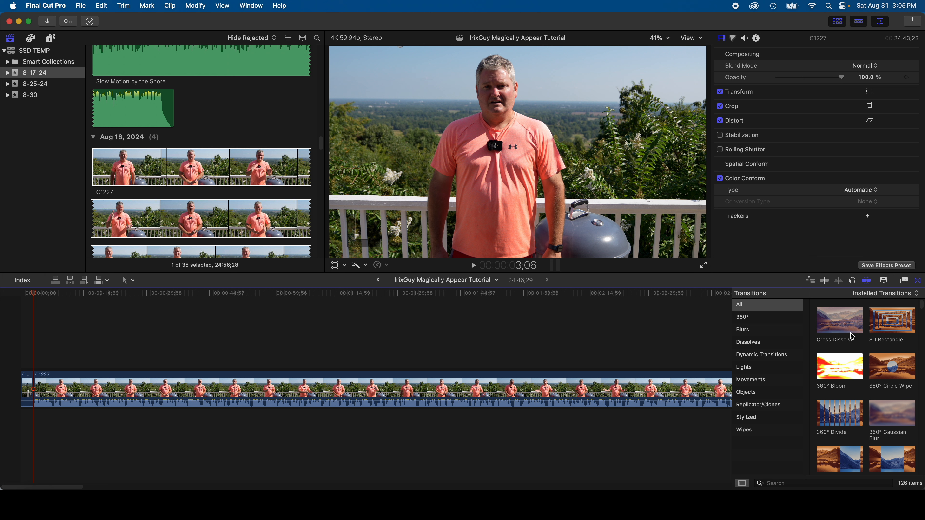
Step: Add a Cross Dissolve transition at the cut between the empty-deck clip and the clip of the man
left_click(917, 281)
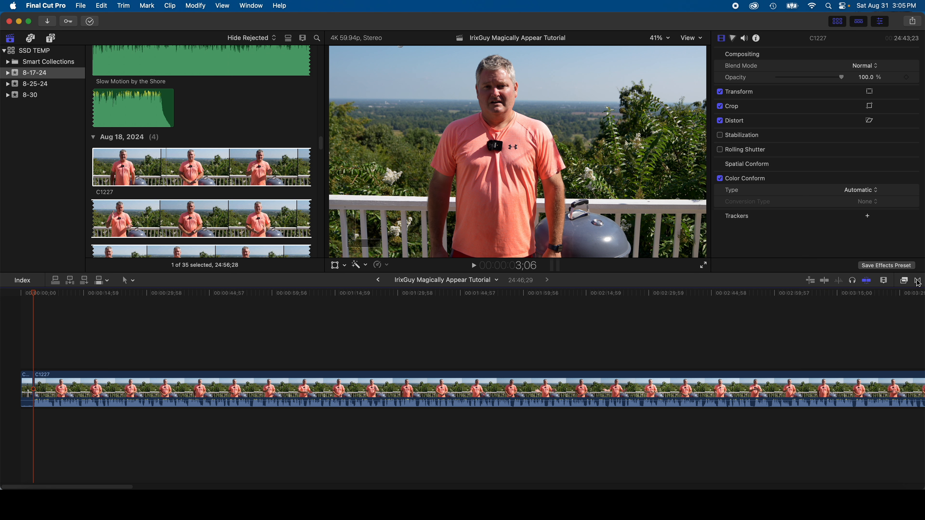
left_click(917, 282)
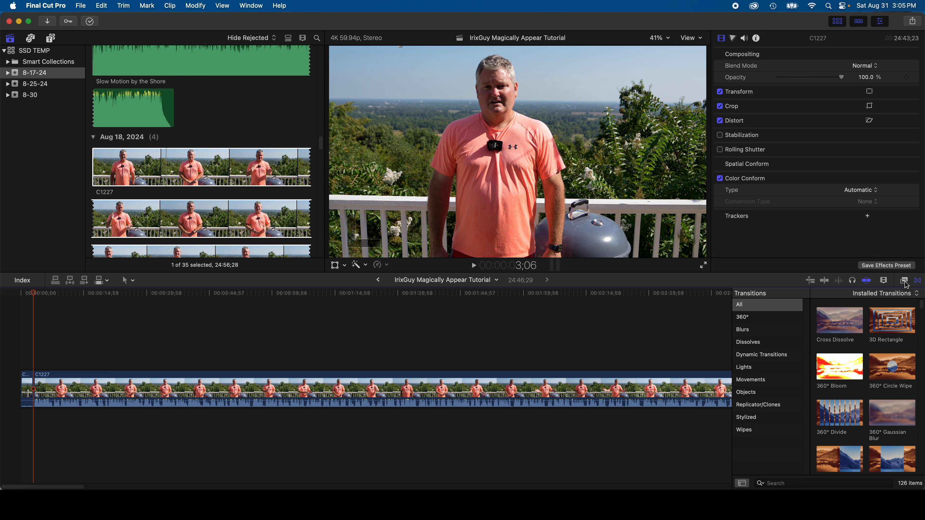
left_click(906, 283)
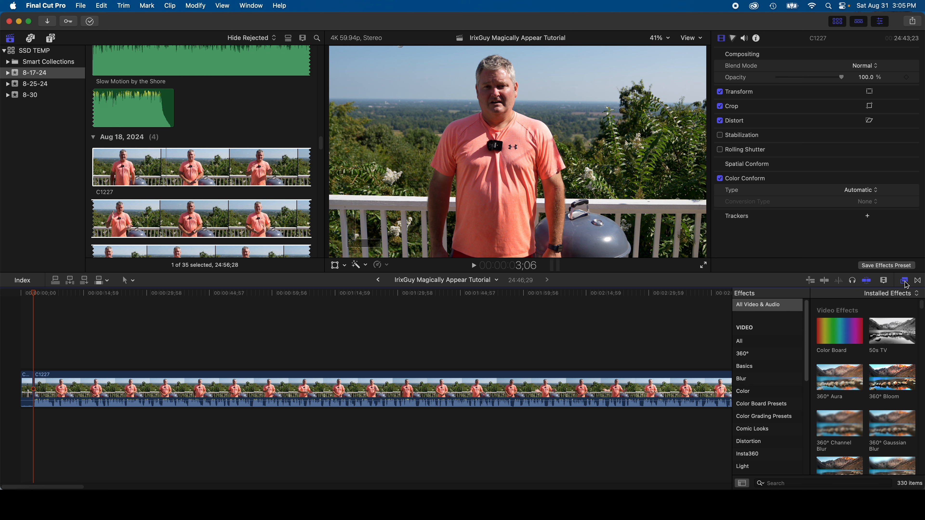
left_click(918, 281)
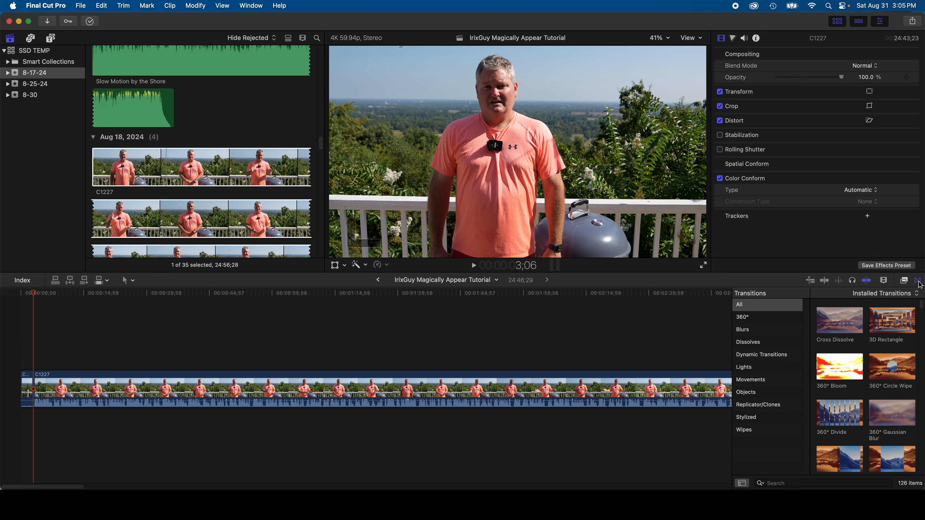
left_click(844, 329)
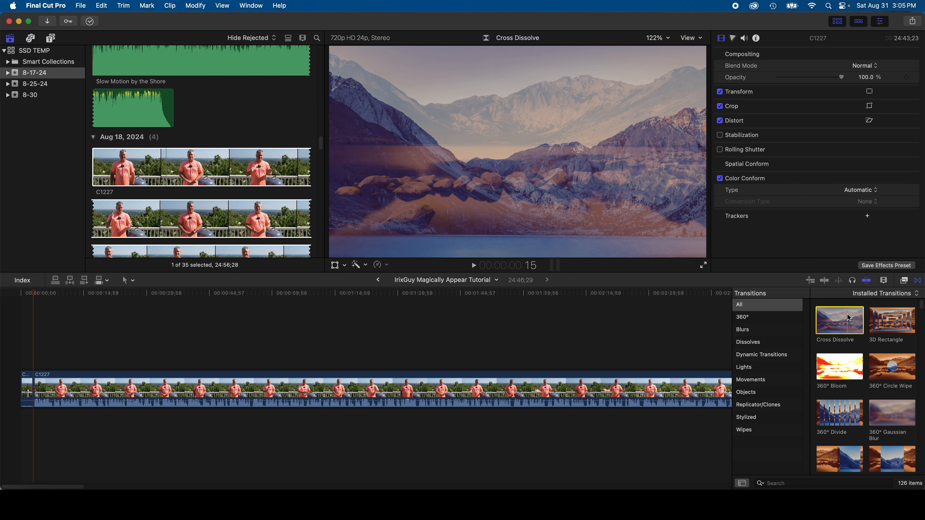
left_click_drag(848, 318, 35, 397)
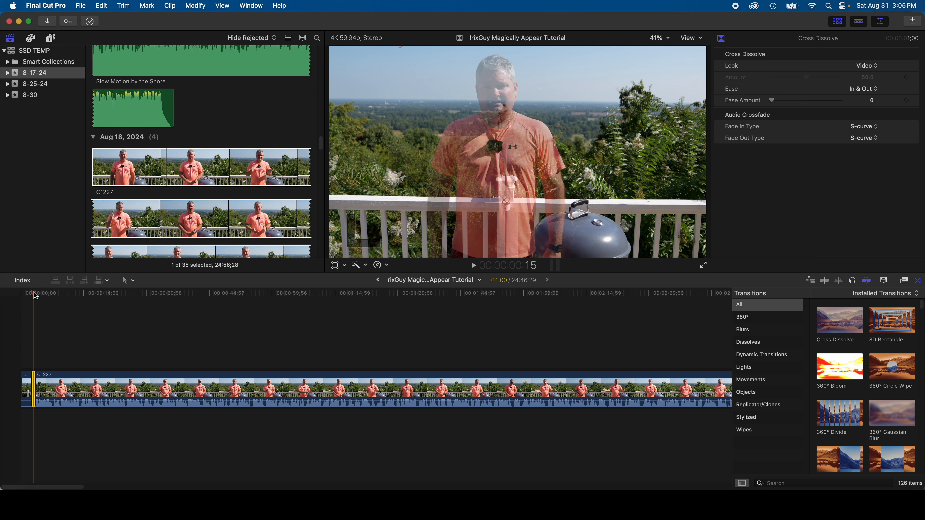
Step: Play the timeline from the beginning to check the cross dissolve
left_click_drag(34, 293, 26, 293)
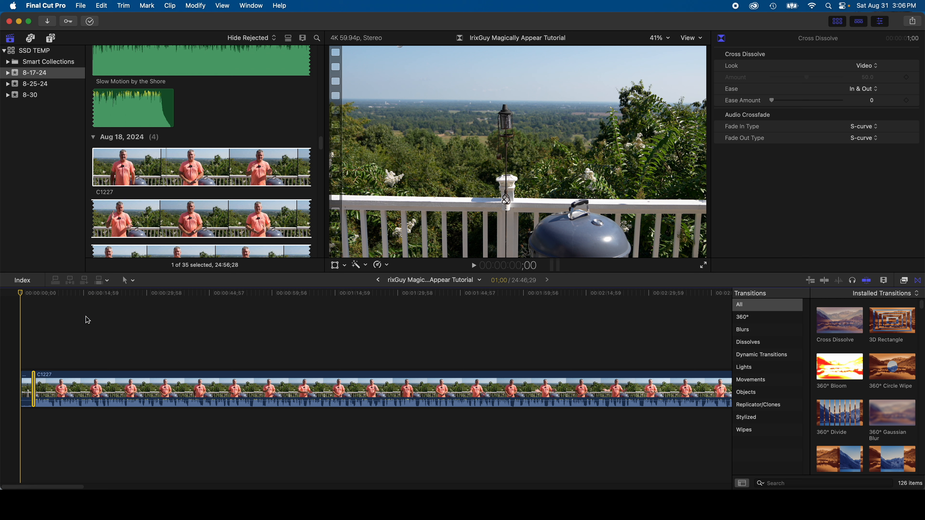
left_click(474, 266)
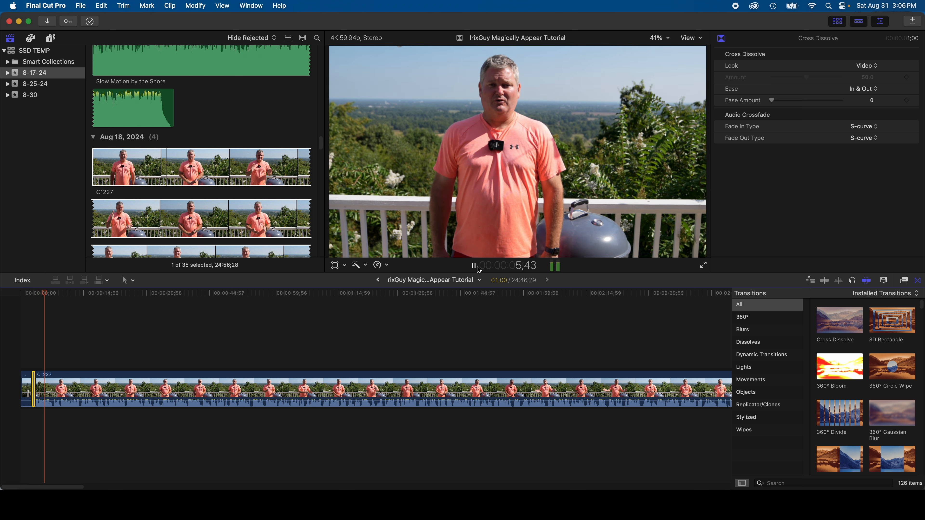
left_click(475, 266)
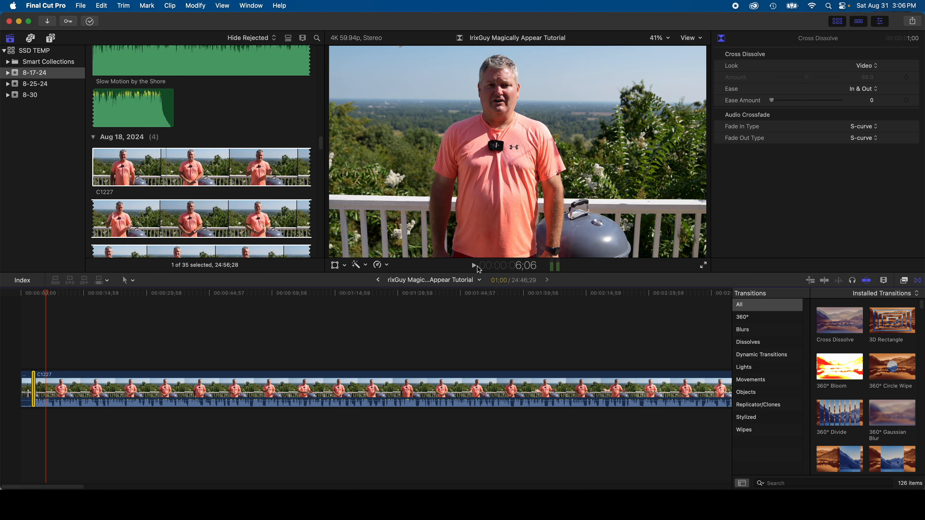
Step: Search the sound effects for "zap", audition Synth Zap Accent 06 and place it beneath the cross dissolve
left_click(31, 39)
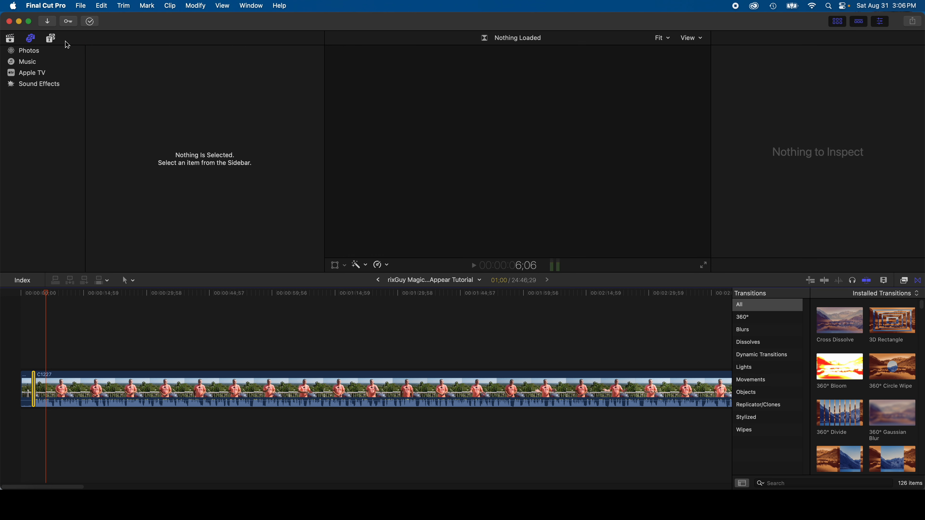
left_click(45, 87)
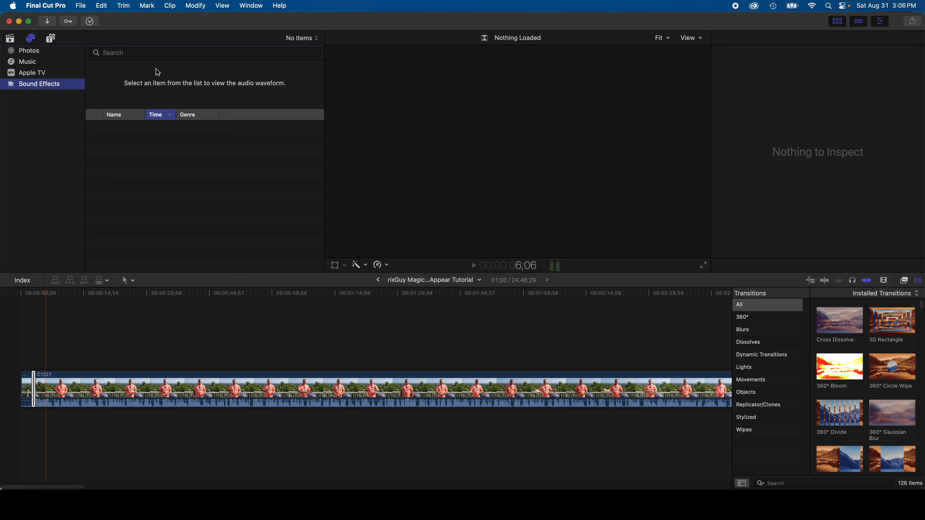
left_click(155, 52)
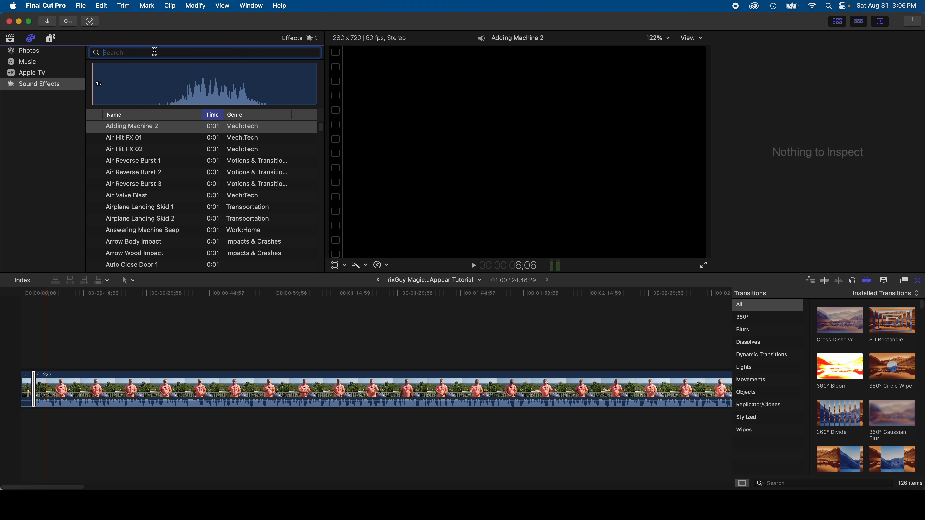
type("zap")
key("Return")
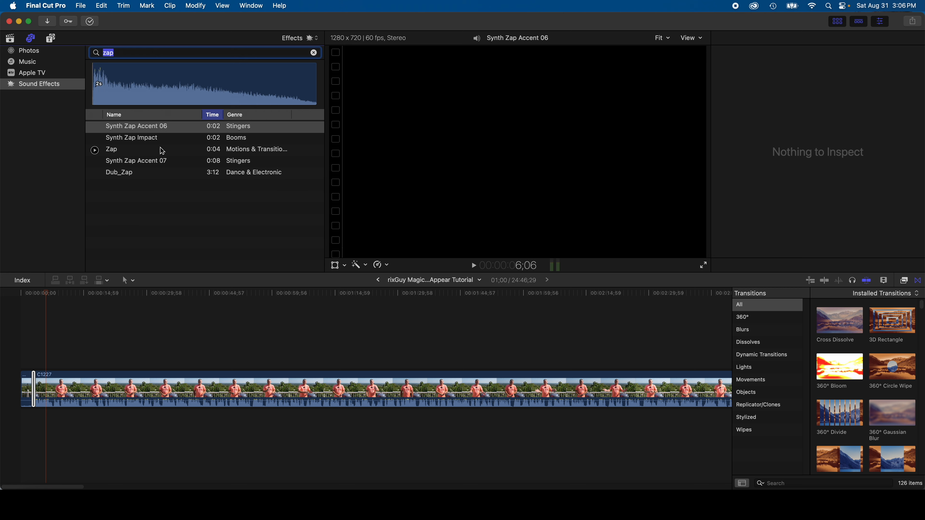
left_click(95, 127)
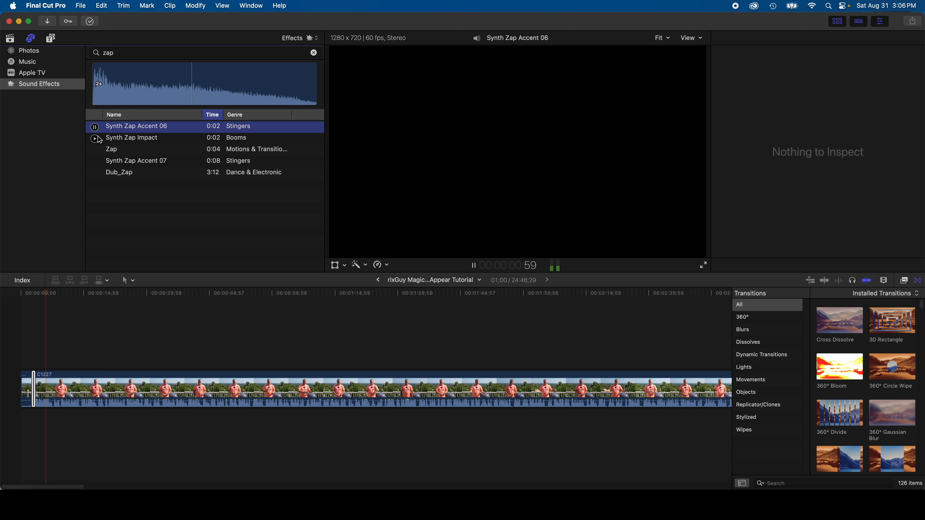
left_click_drag(108, 135, 31, 427)
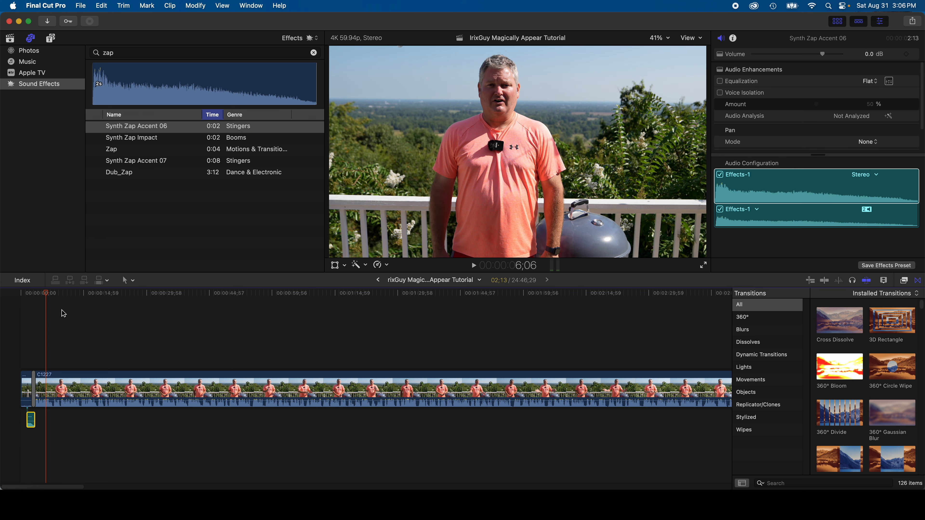
Step: Play the timeline from the beginning to check the zap sound against the dissolve
left_click_drag(47, 294, 5, 297)
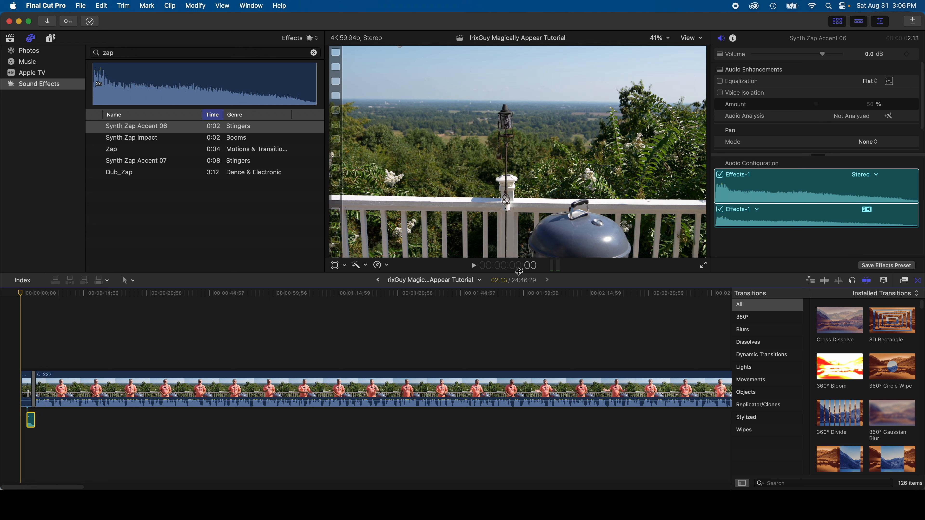
left_click(474, 266)
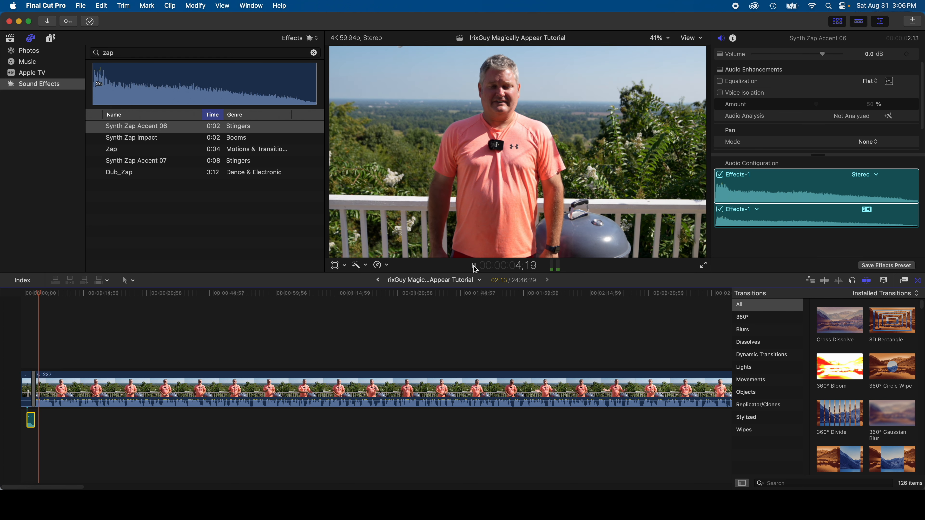
left_click(478, 268)
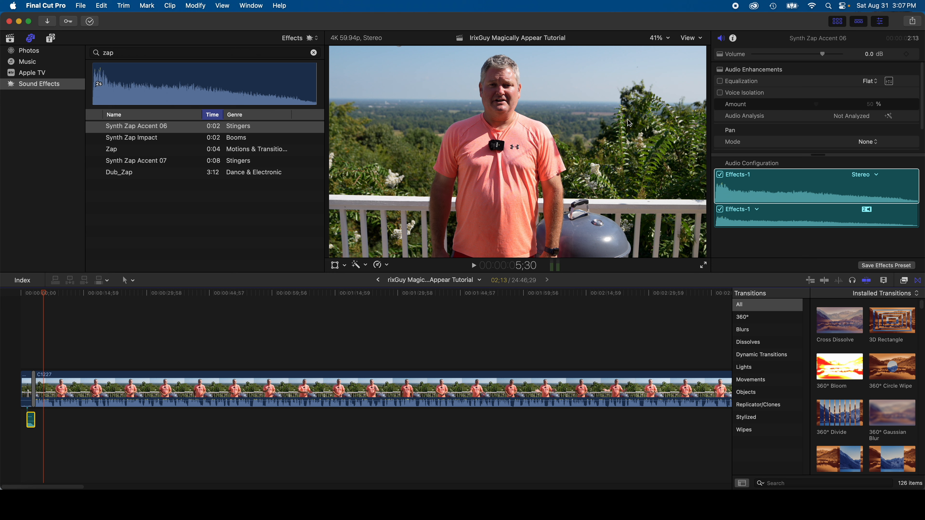
left_click(730, 204)
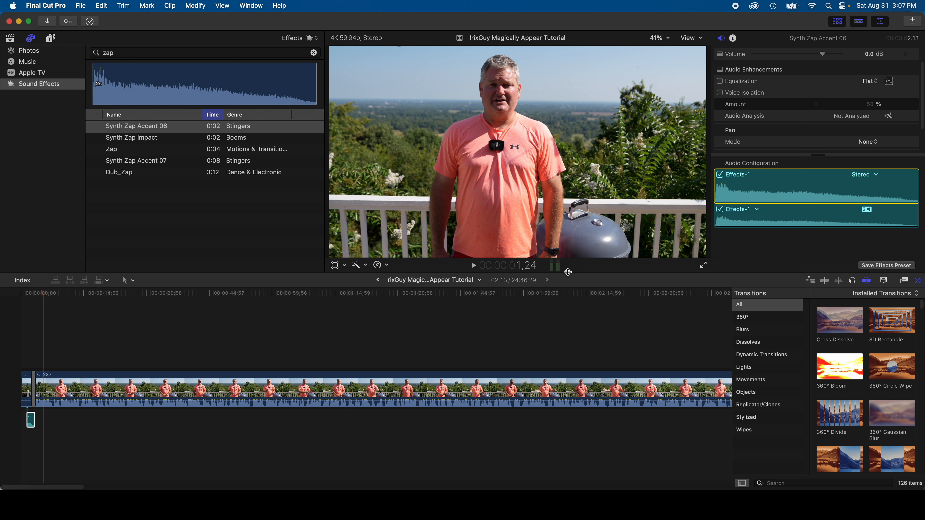